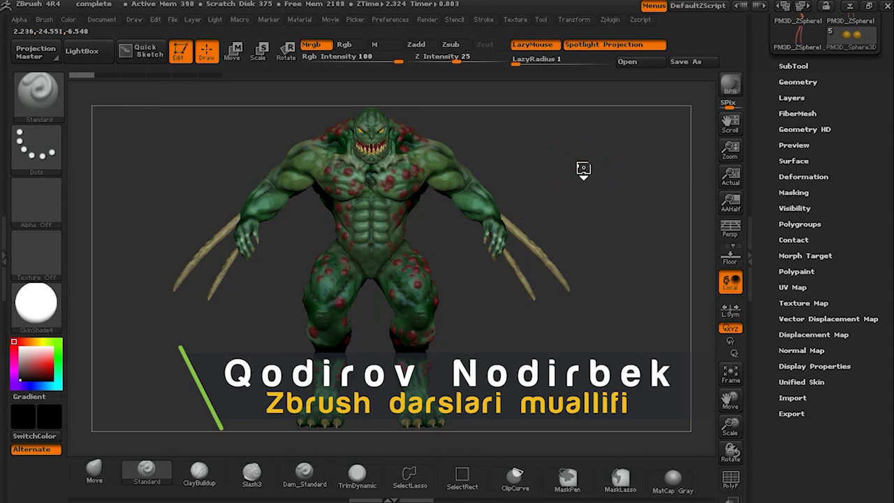
Orbit the monster slightly and adjust the document background gradient range.
mouse_move(570, 169)
mouse_down()
mouse_move(503, 161)
mouse_move(545, 156)
mouse_move(611, 173)
mouse_up()
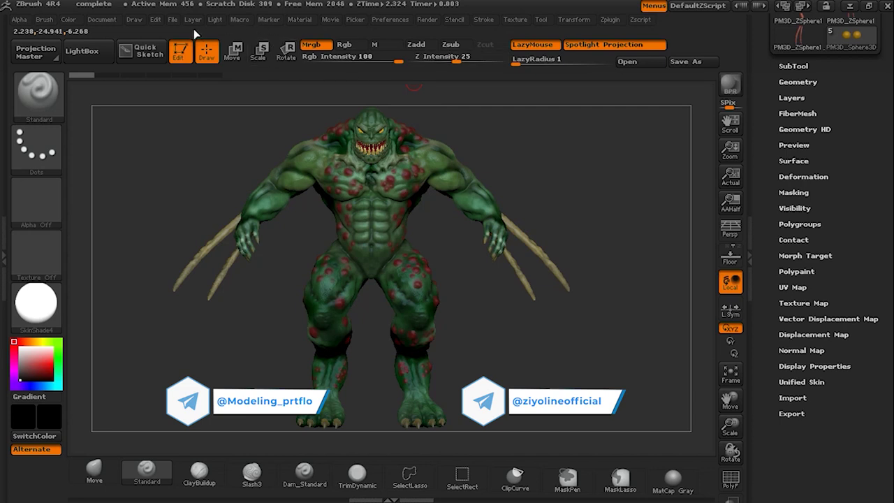
click(106, 23)
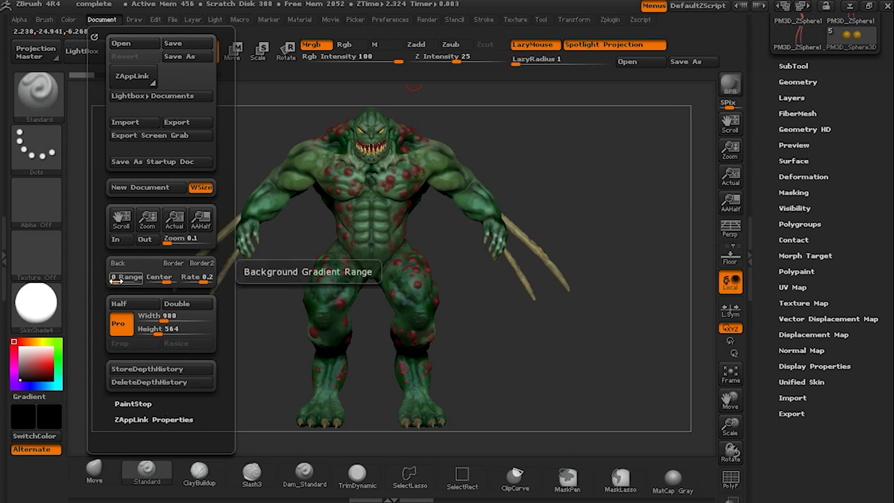
drag(115, 278, 103, 280)
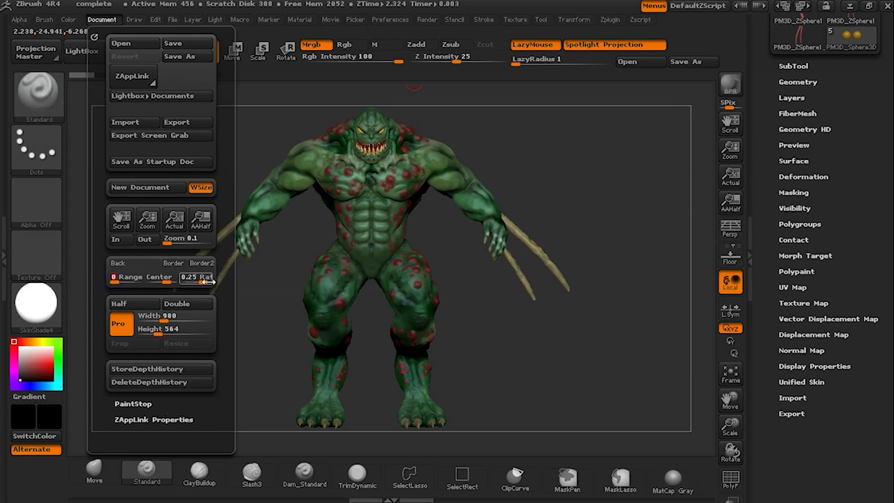
Set the movie to record the document only at Large size.
click(333, 19)
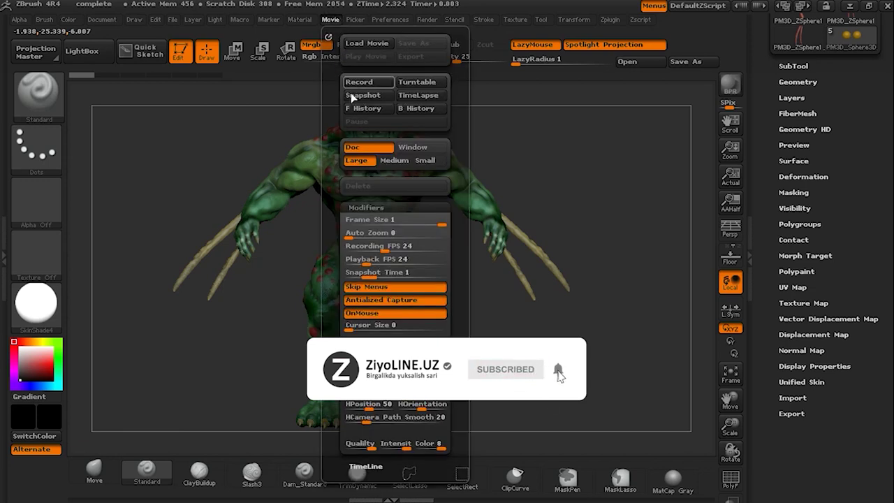
click(423, 148)
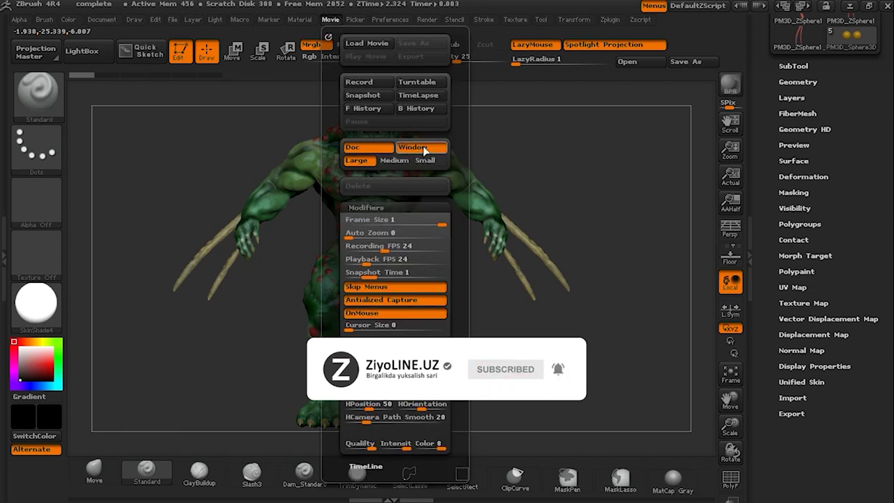
click(379, 150)
click(382, 162)
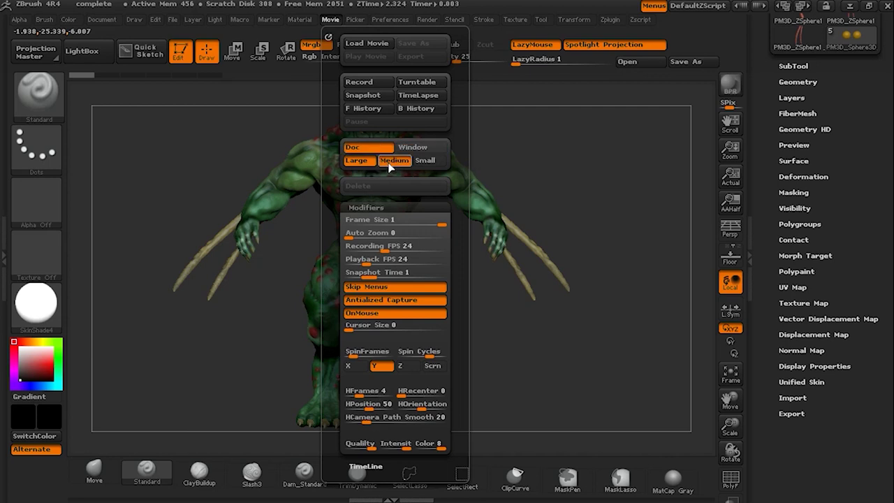
click(358, 162)
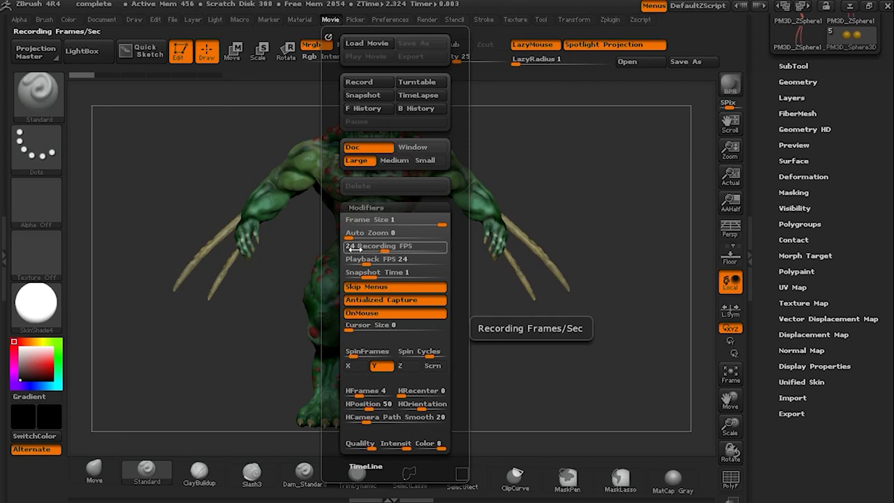
Set both Recording FPS and Playback FPS to 30.
text(30)
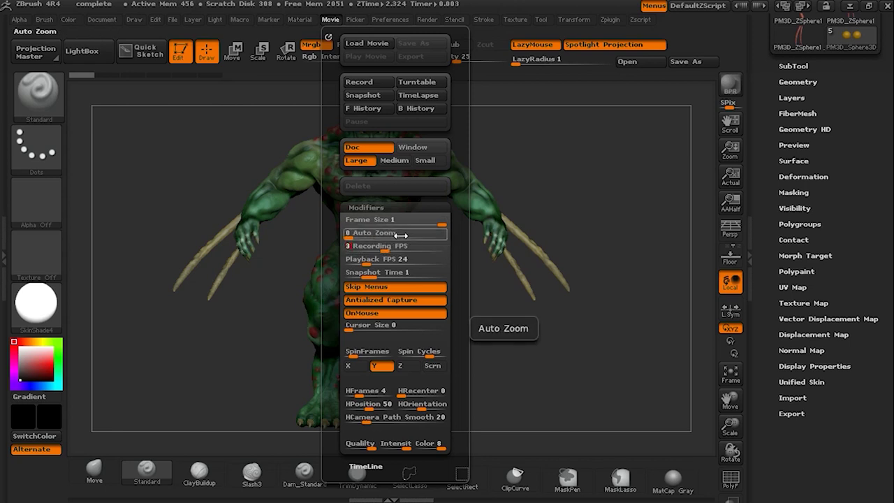
key(Return)
click(351, 259)
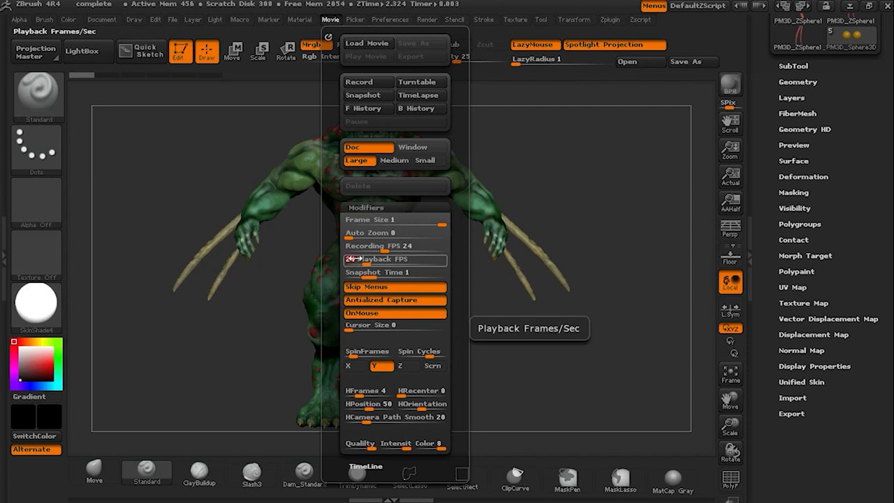
text(28)
key(Return)
click(390, 253)
key(Return)
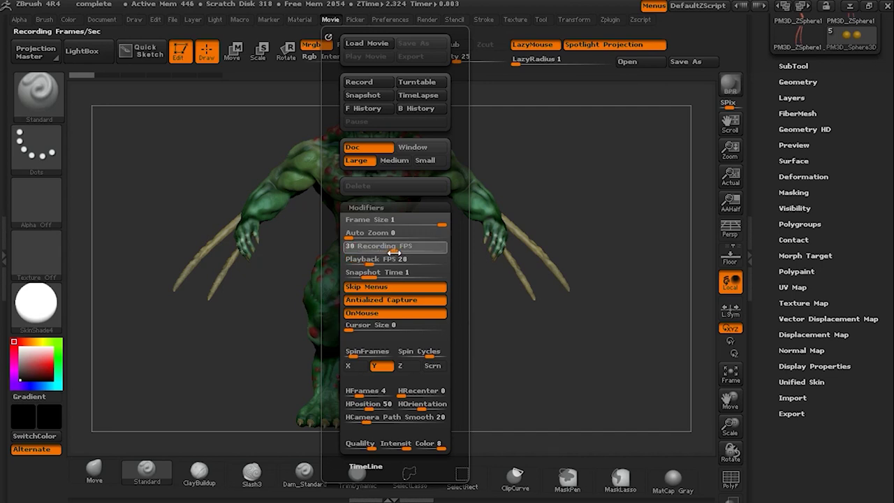
click(393, 253)
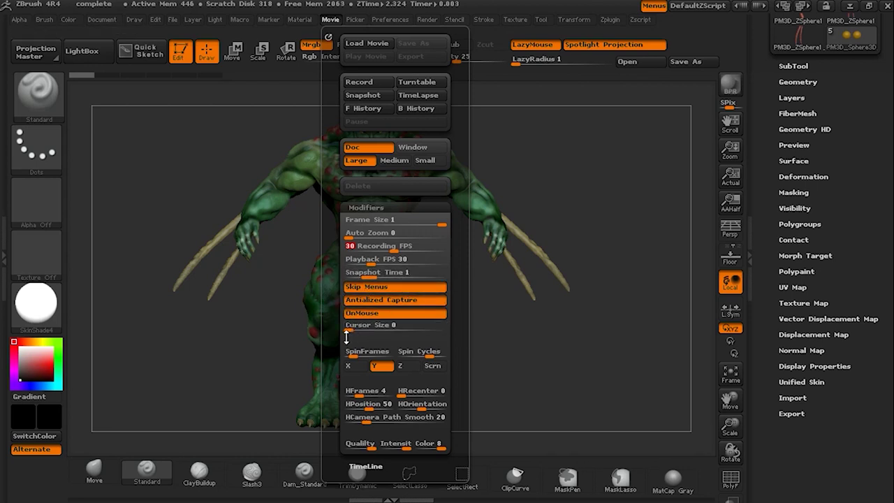
Set SpinFrames to 150 in the movie Modifiers.
drag(351, 331, 337, 330)
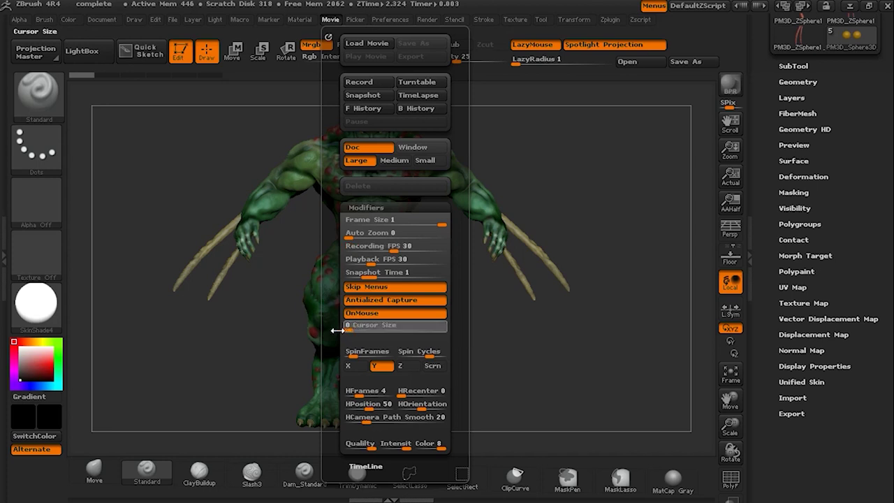
drag(352, 355, 357, 357)
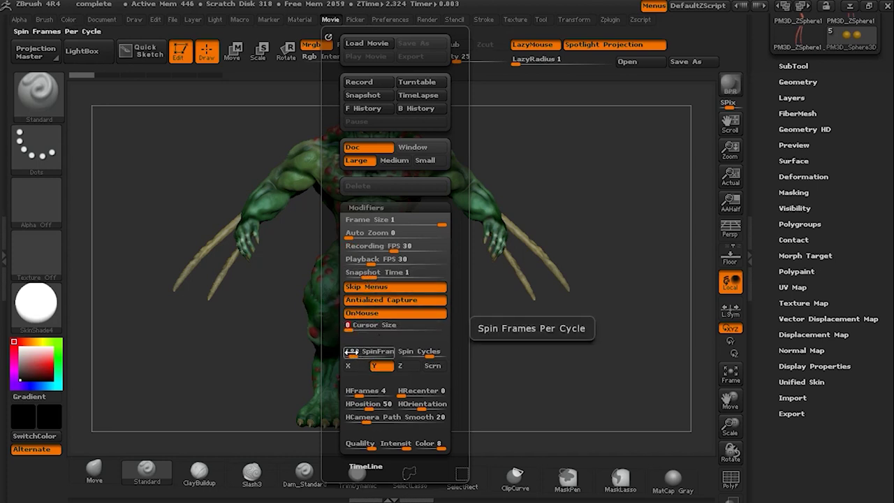
drag(351, 351, 353, 352)
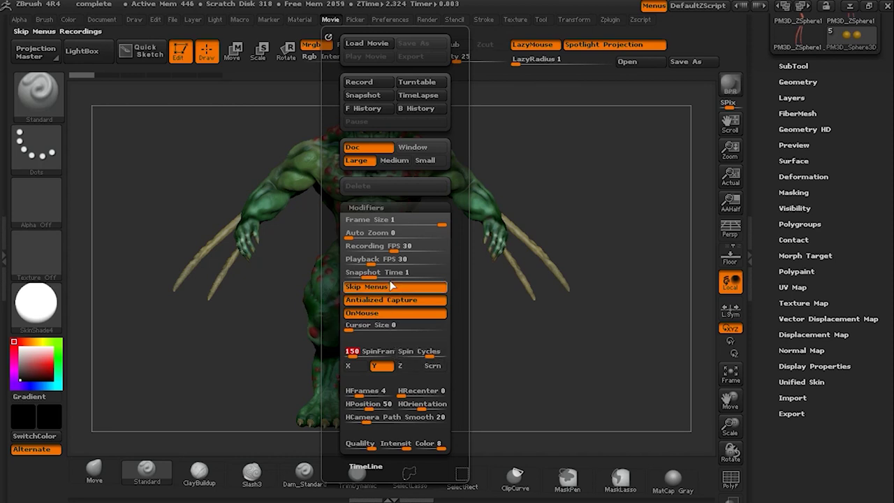
Drop the overlay image Opacity to 0 and start a turntable recording.
click(405, 207)
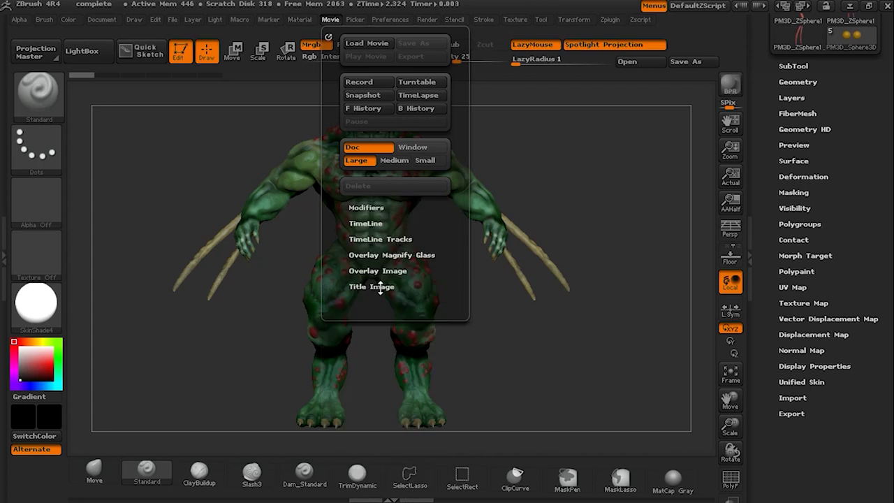
click(358, 271)
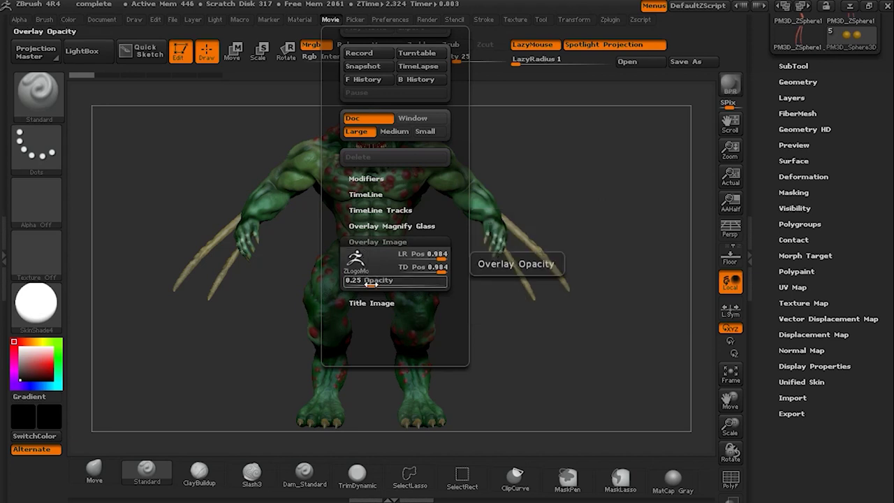
drag(370, 284, 349, 281)
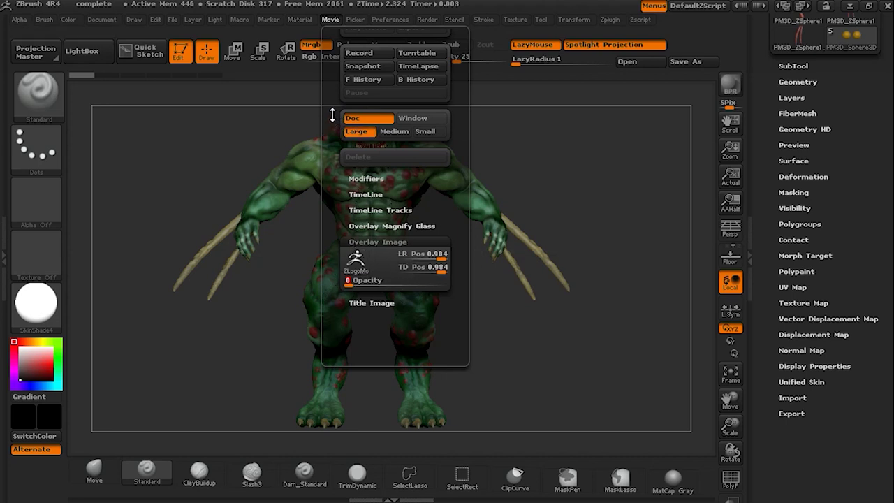
drag(340, 115, 329, 165)
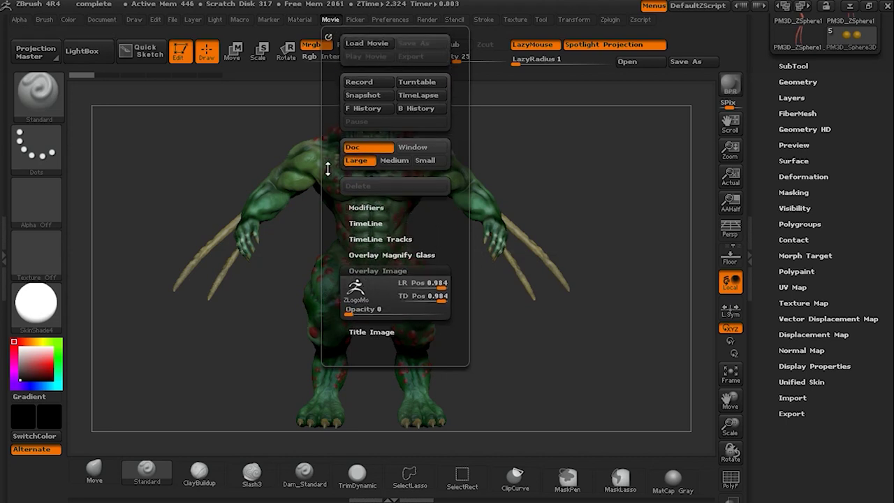
click(431, 83)
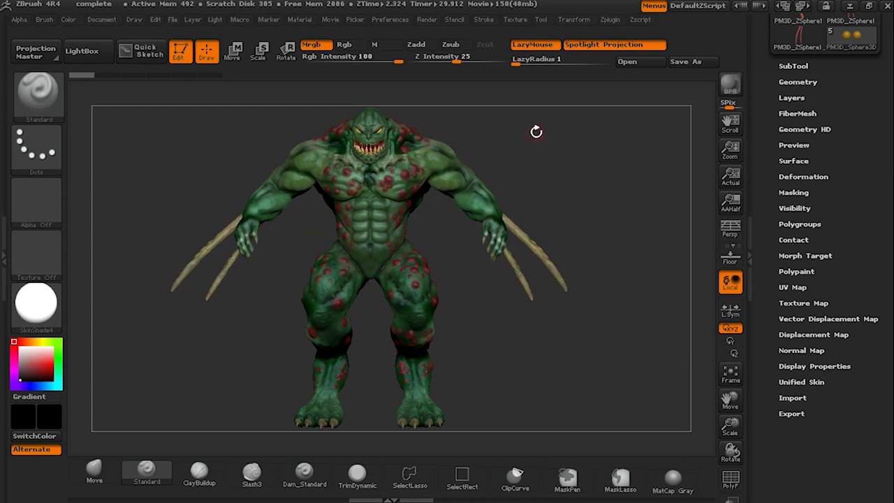
Reopen the Movie menu once the 150-frame turntable recording has finished.
click(330, 21)
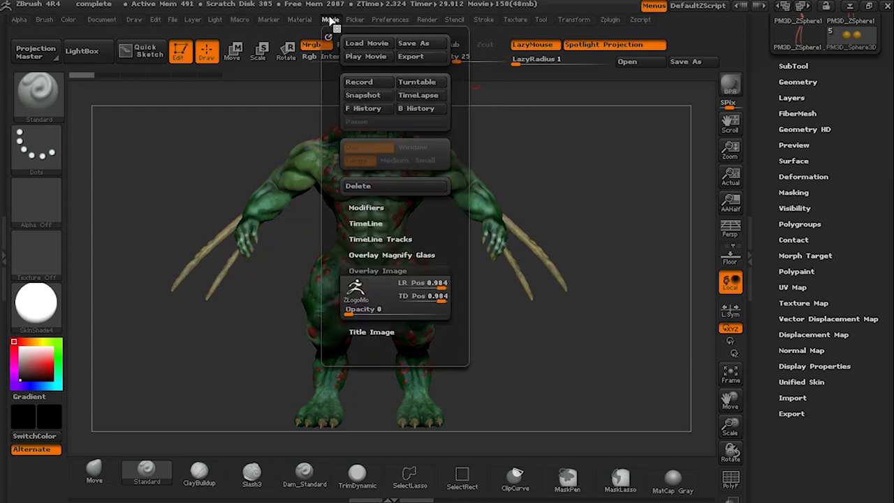
Play back the turntable movie and remove the ZBrush logo title image.
click(369, 56)
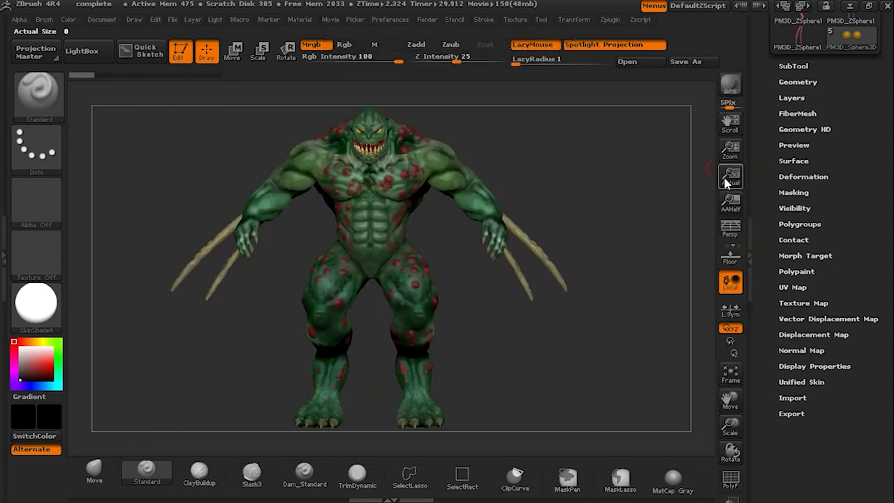
click(332, 20)
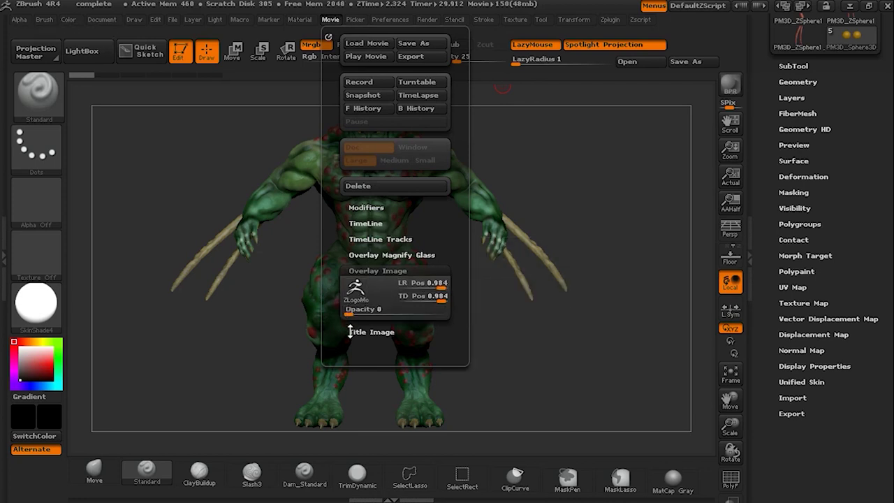
click(357, 333)
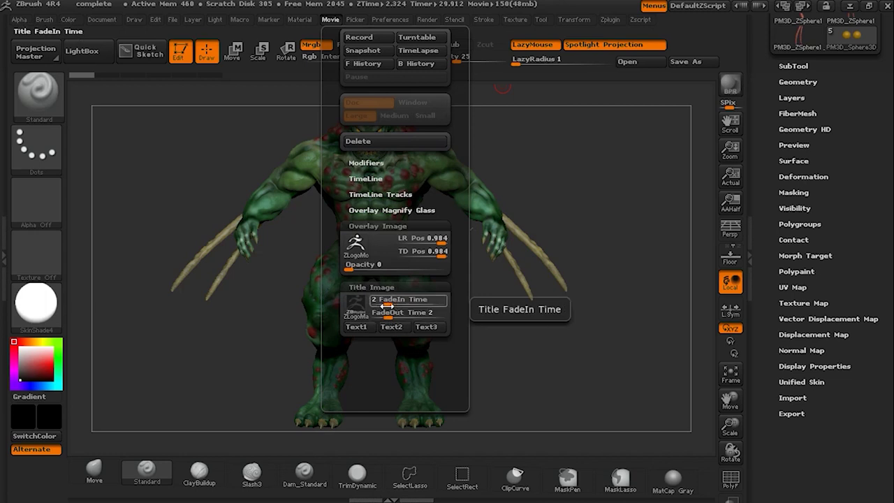
mouse_move(355, 307)
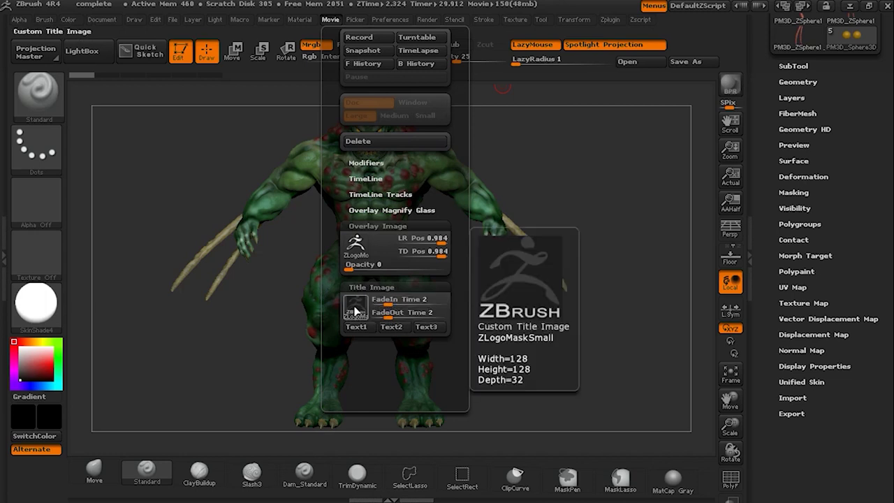
click(356, 311)
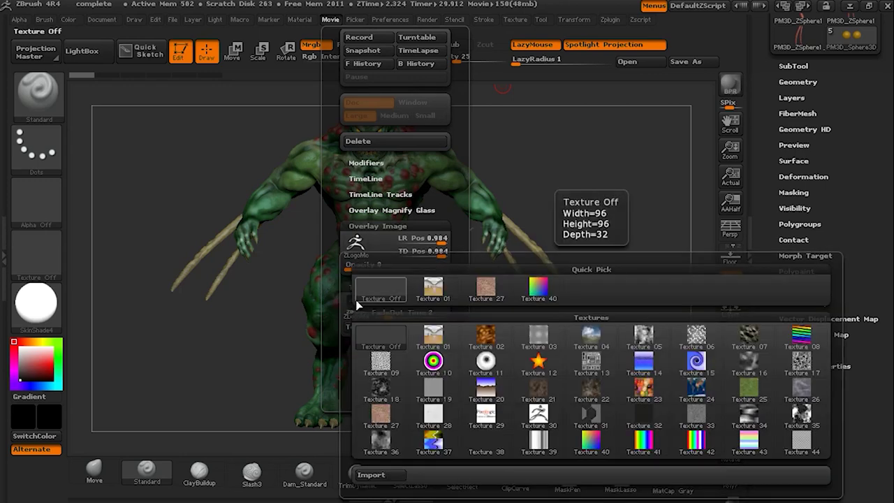
click(364, 299)
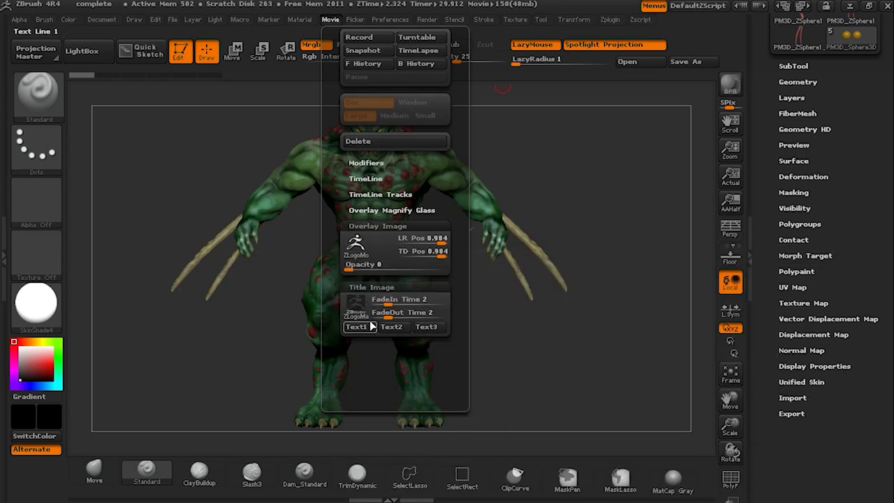
Set the overlay image LR Pos and TD Pos both to 0.
click(356, 244)
click(386, 274)
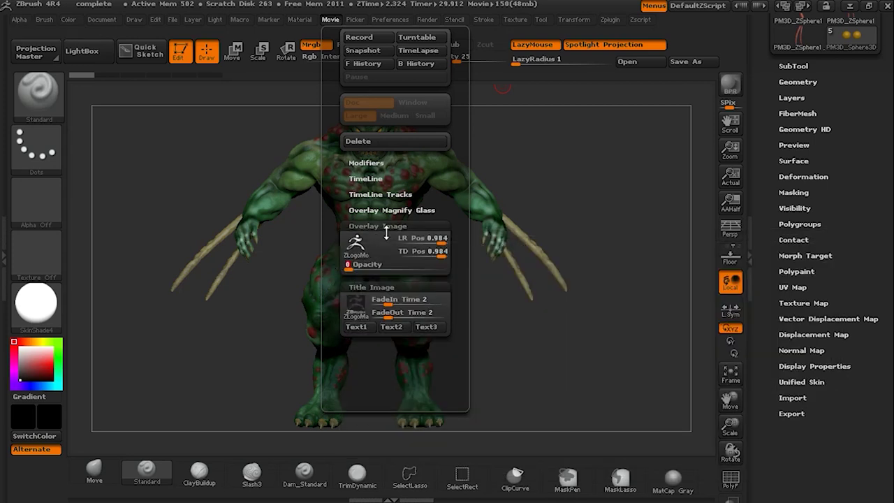
drag(432, 241, 380, 241)
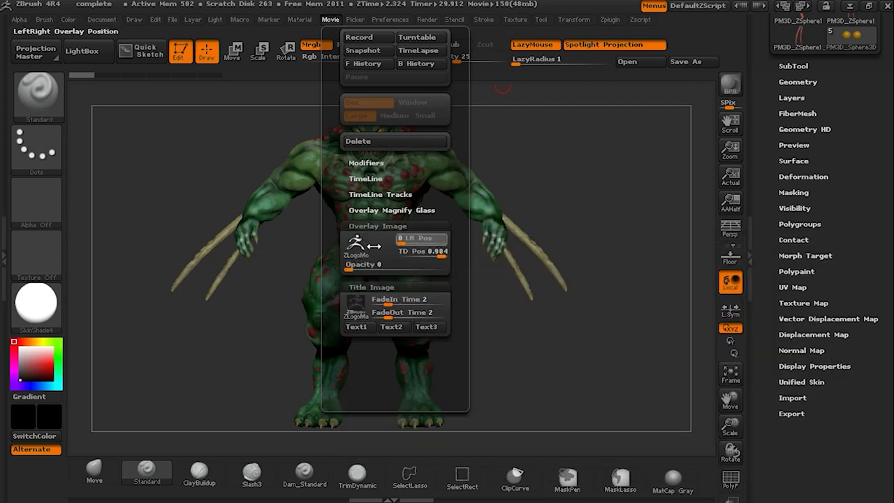
drag(437, 251, 368, 254)
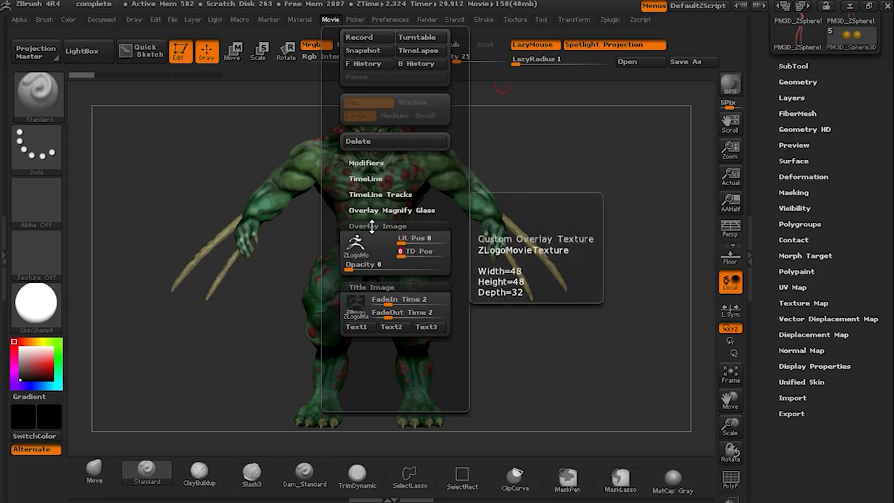
click(360, 225)
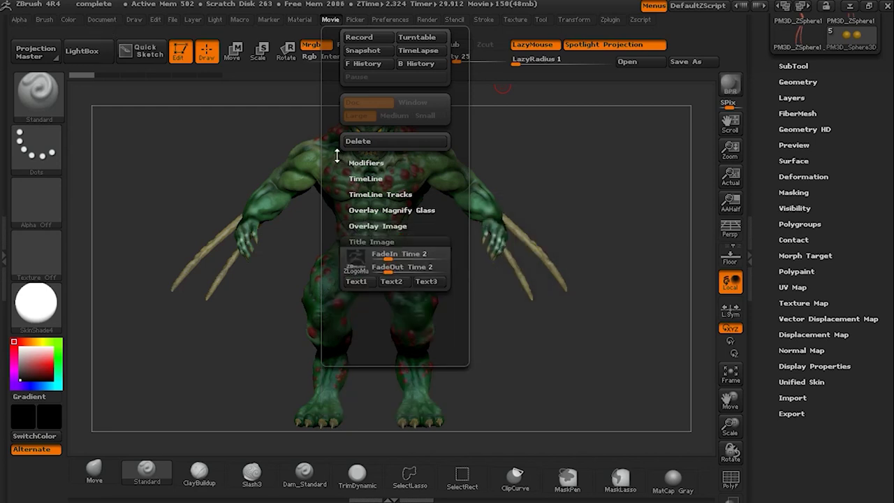
drag(333, 155, 339, 199)
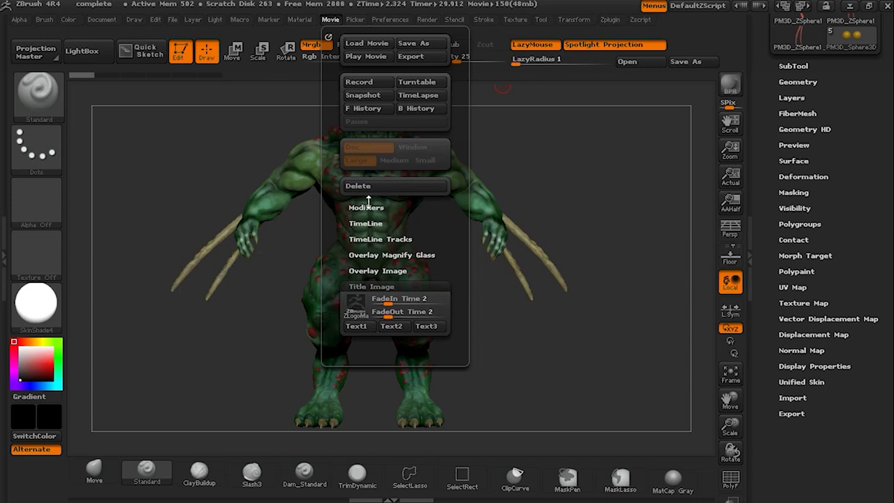
Delete the old movie without saving it and record a new turntable.
click(379, 185)
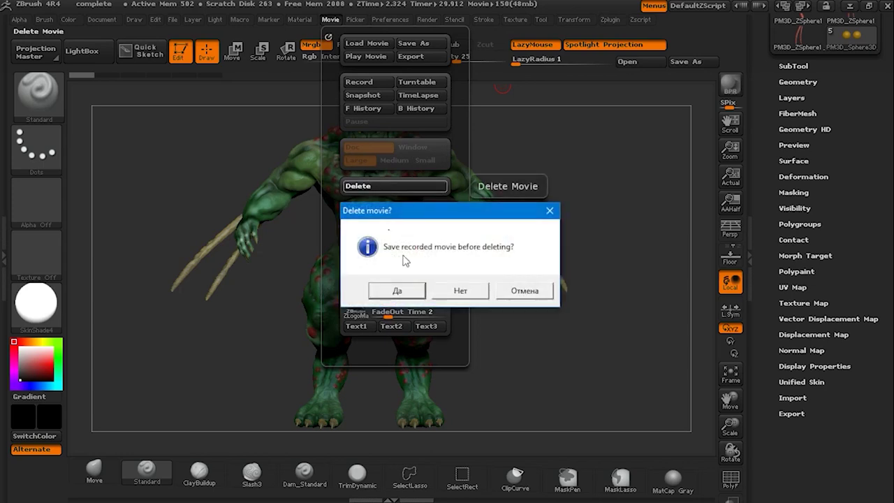
click(399, 291)
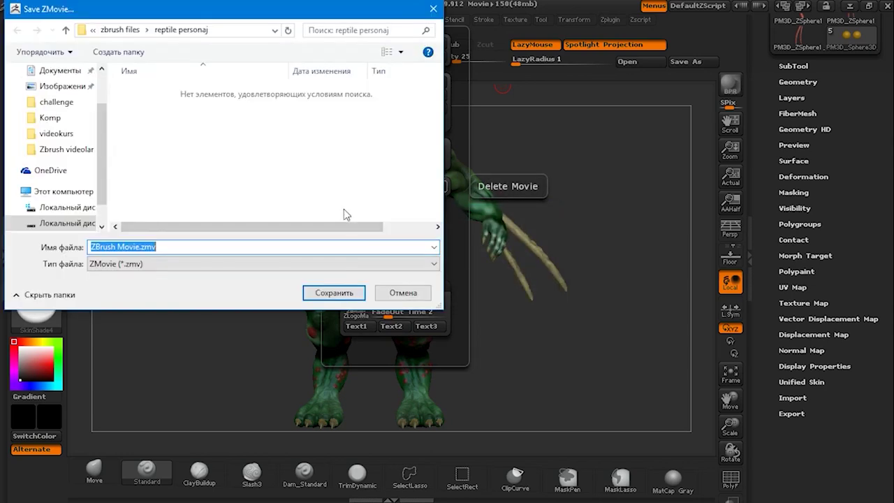
click(411, 297)
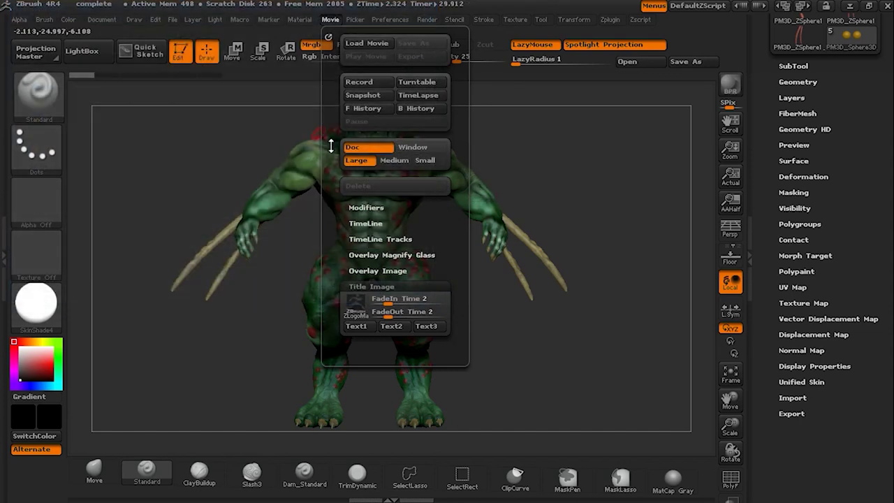
click(421, 83)
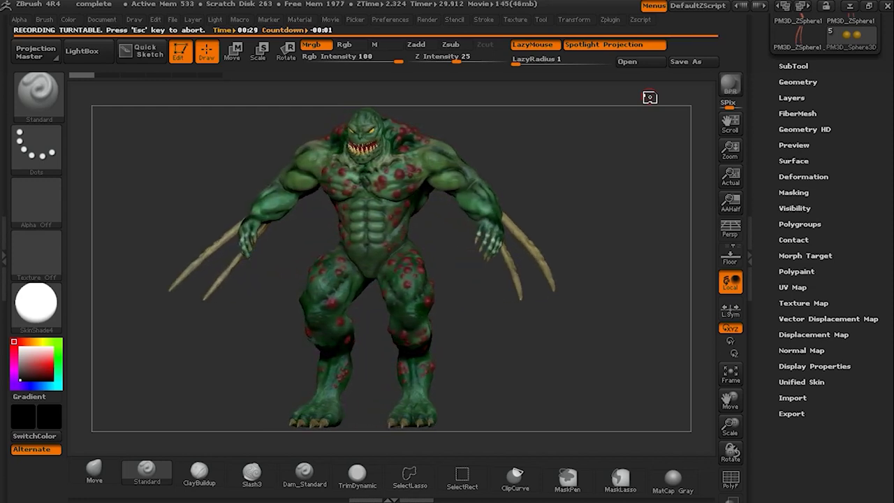
Play back the re-recorded 150-frame turntable movie.
click(326, 19)
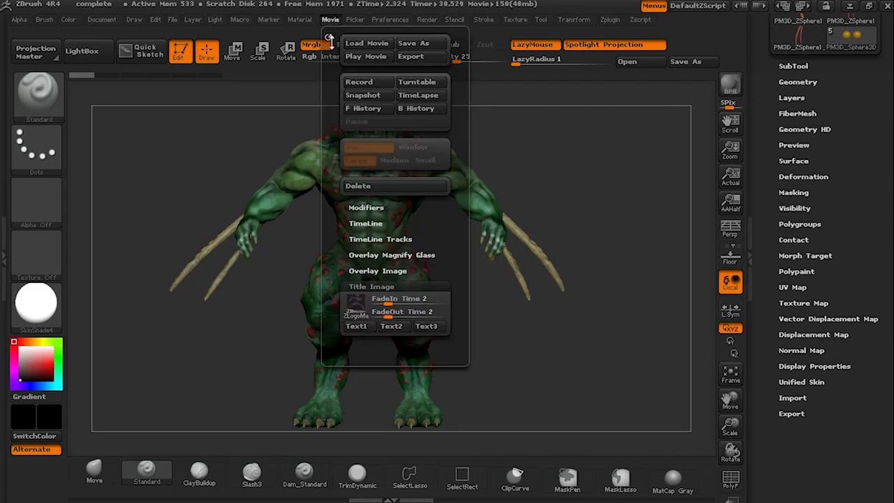
click(365, 56)
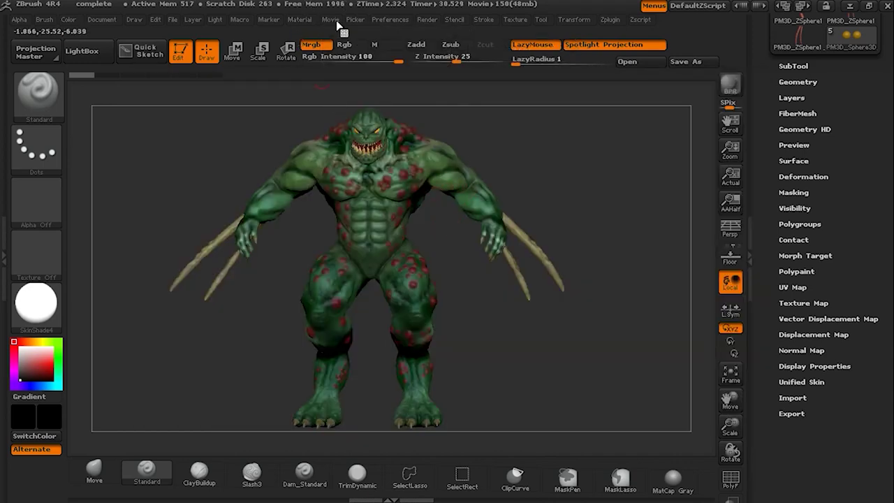
click(331, 19)
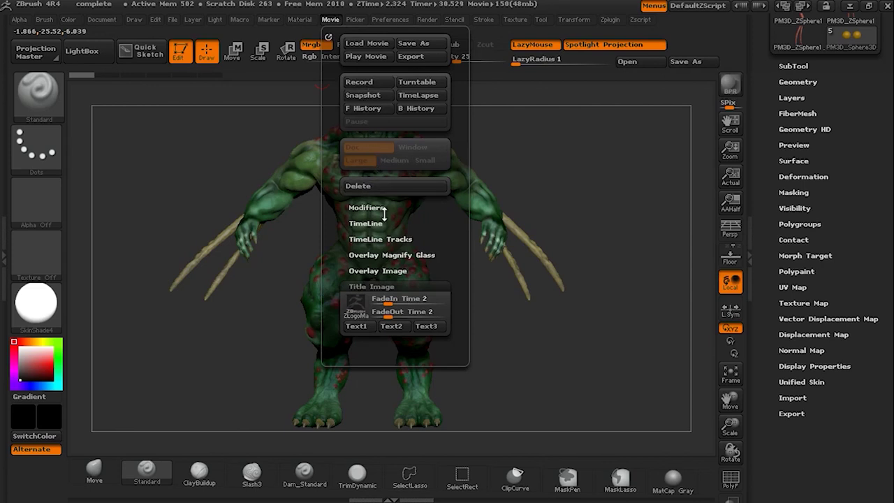
Set the title image FadeIn Time and FadeOut Time both to 0.
click(381, 239)
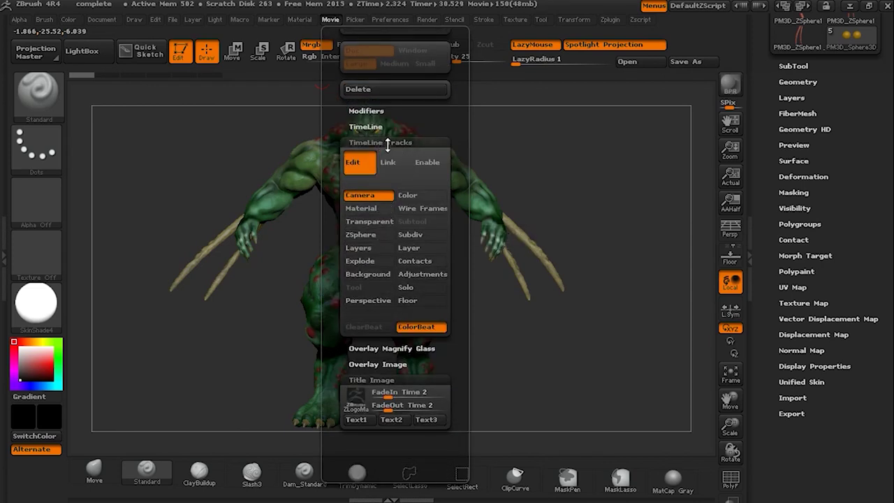
click(357, 143)
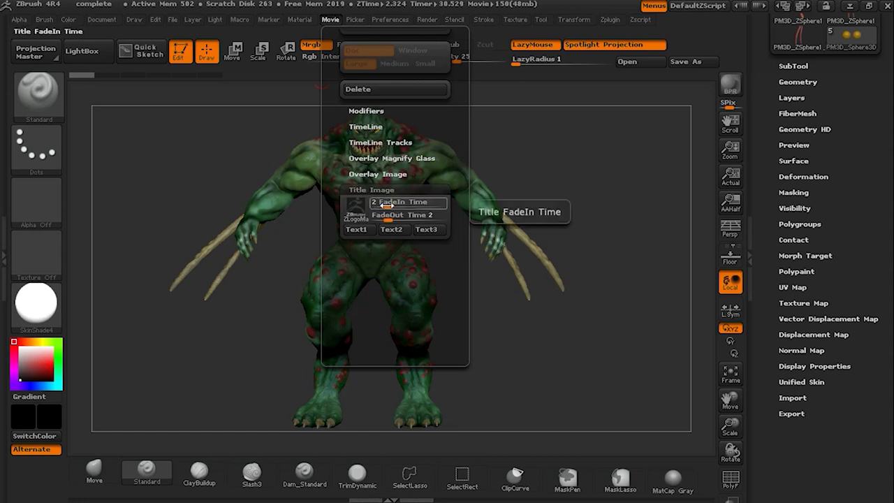
mouse_move(385, 206)
mouse_down()
mouse_move(356, 204)
mouse_move(356, 219)
mouse_up()
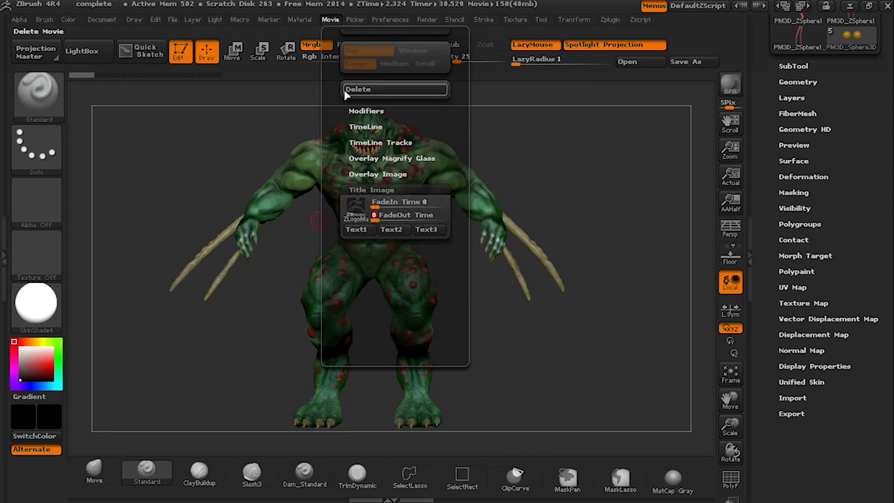
scroll(328, 175, up, 3)
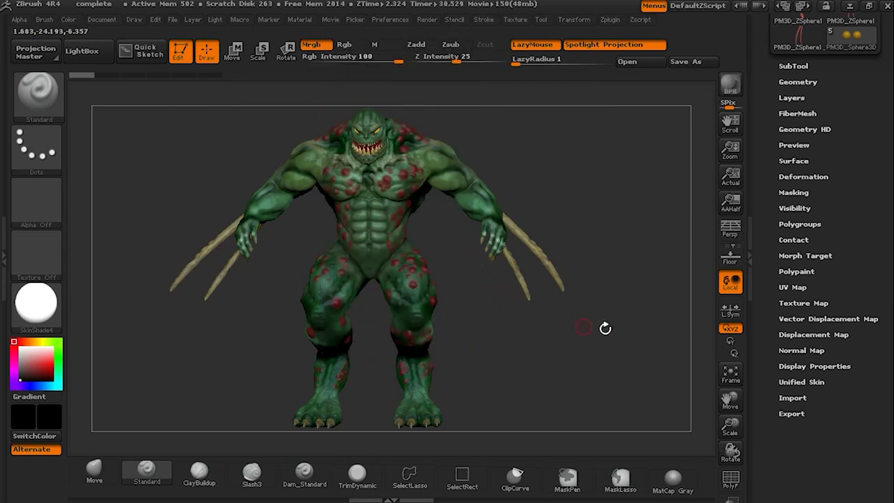
mouse_move(605, 328)
mouse_down()
mouse_move(556, 325)
mouse_move(601, 319)
mouse_move(504, 278)
mouse_up()
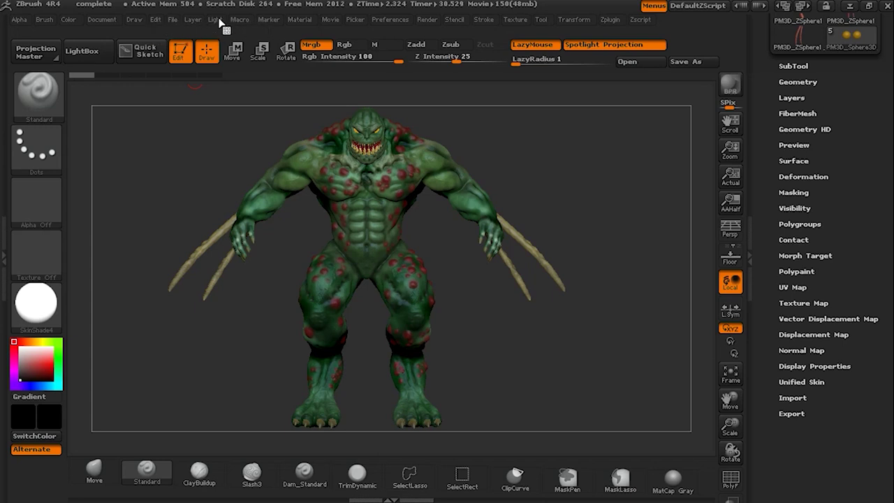
click(427, 20)
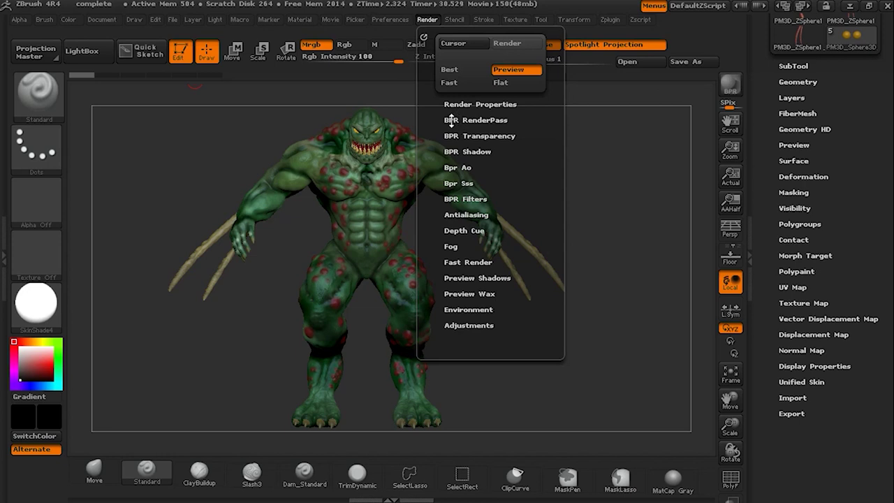
Run a 16-sample BPR render of the whole monster with shadows.
click(451, 120)
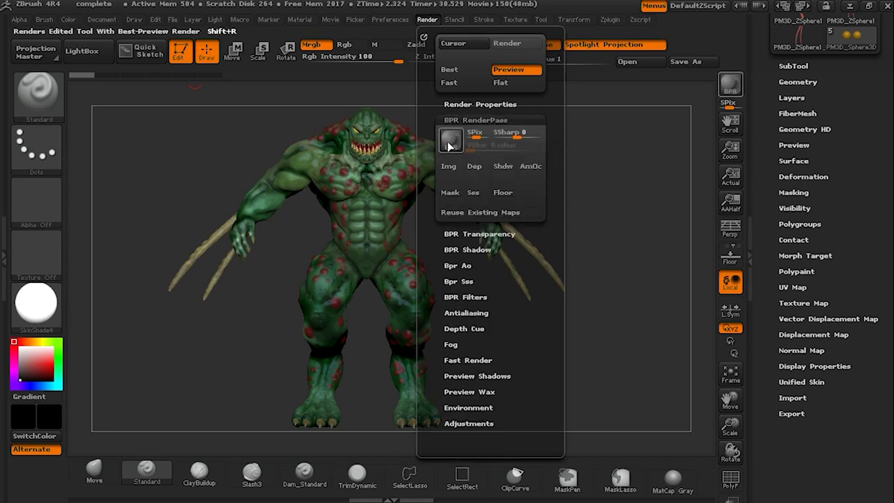
click(450, 141)
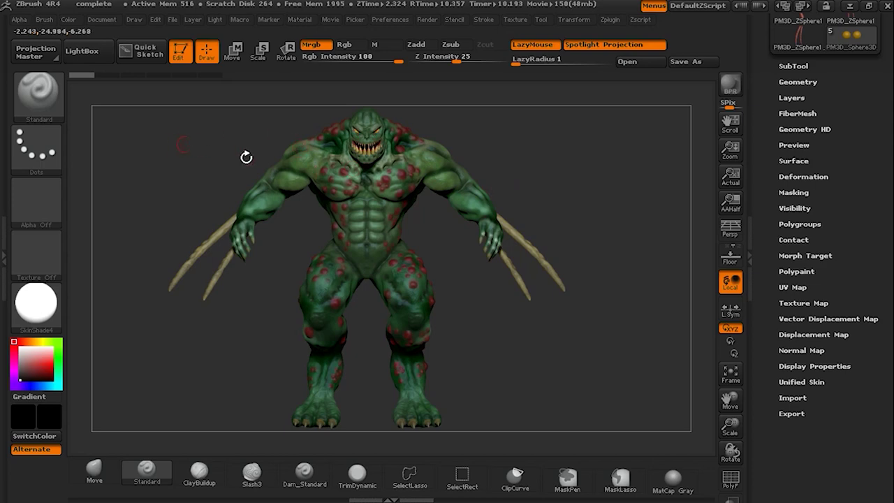
Zoom until the monster's head and upper chest fill the canvas.
mouse_move(546, 167)
ctrl+mouse_down()
mouse_move(602, 280)
mouse_move(630, 404)
ctrl+mouse_up()
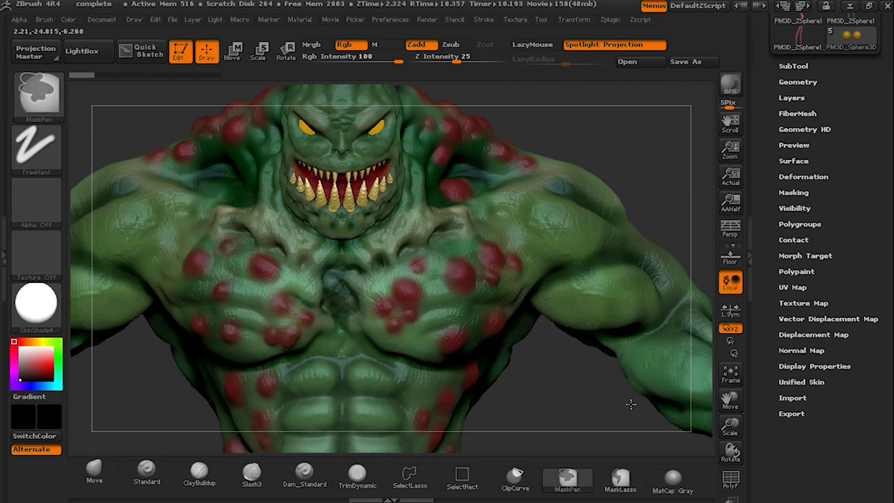
drag(631, 403, 614, 148)
ctrl+drag(535, 205, 617, 407)
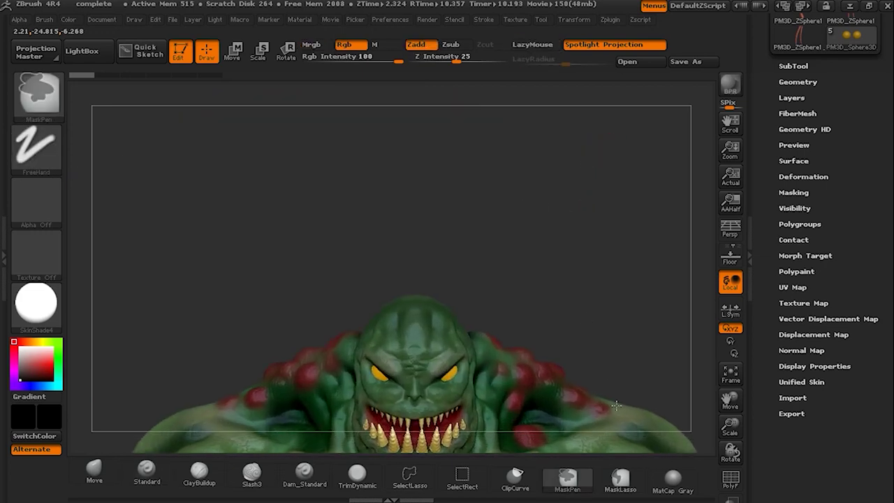
drag(596, 335, 564, 168)
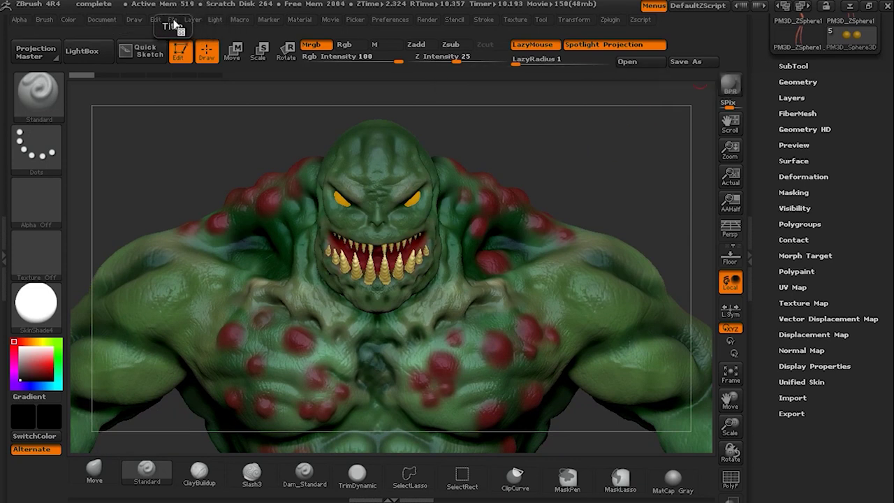
Move the light to face the monster from slightly below centre and BPR render the close-up.
click(214, 20)
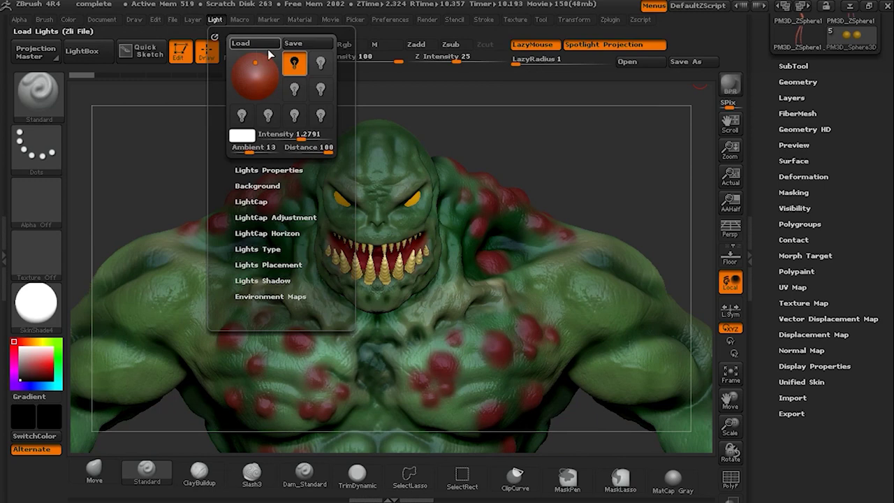
click(254, 63)
drag(254, 63, 257, 80)
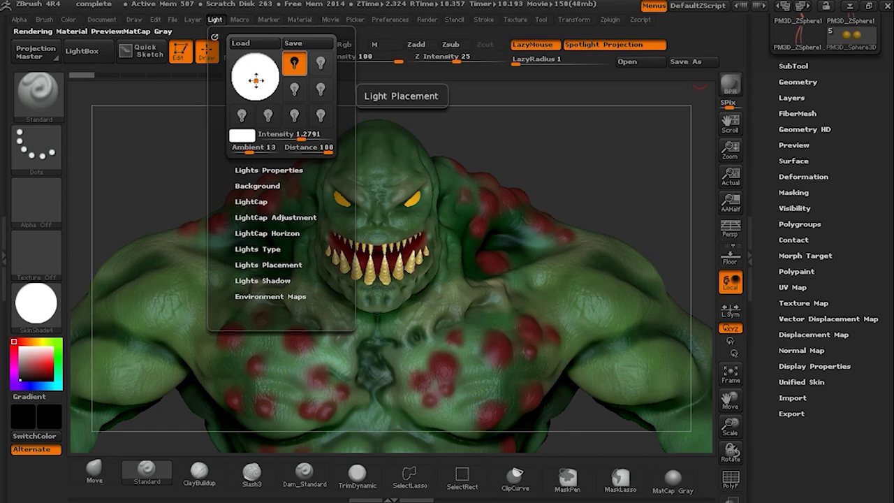
drag(255, 79, 255, 86)
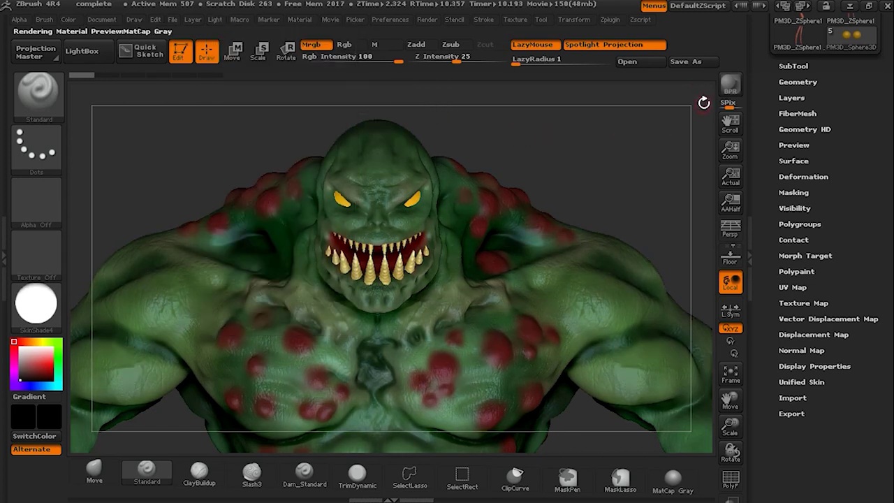
click(735, 89)
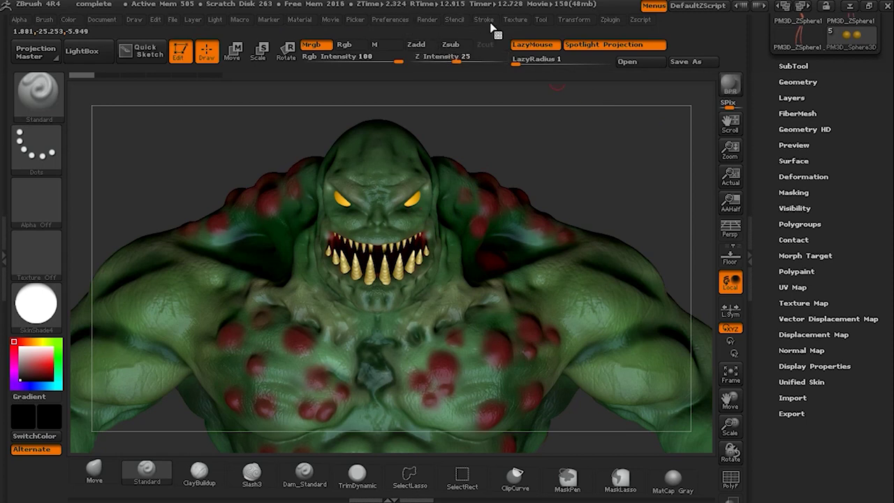
click(429, 20)
click(429, 20)
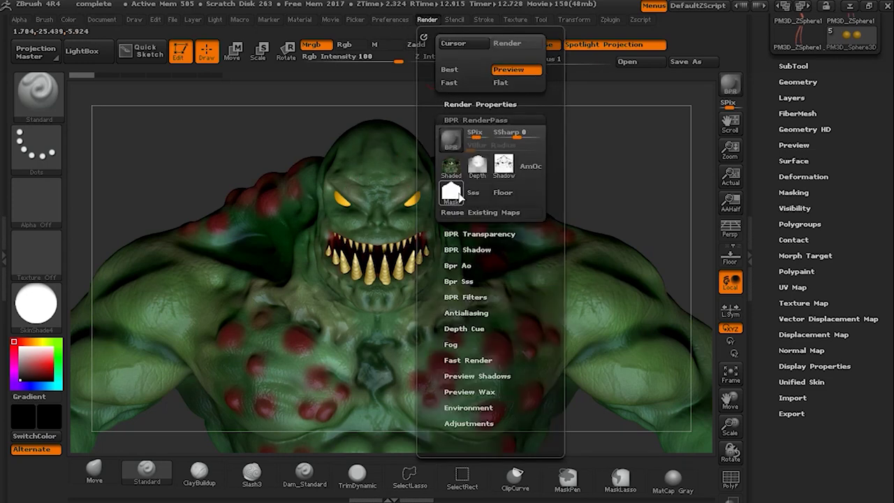
mouse_move(503, 166)
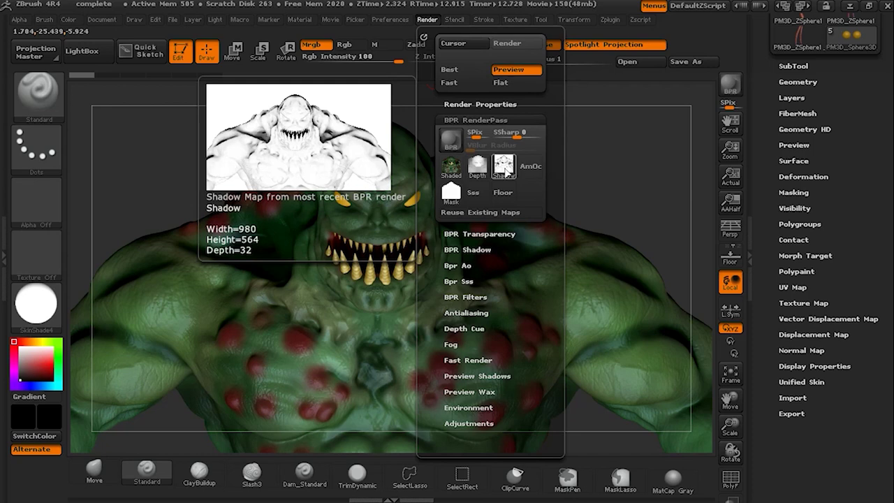
click(452, 167)
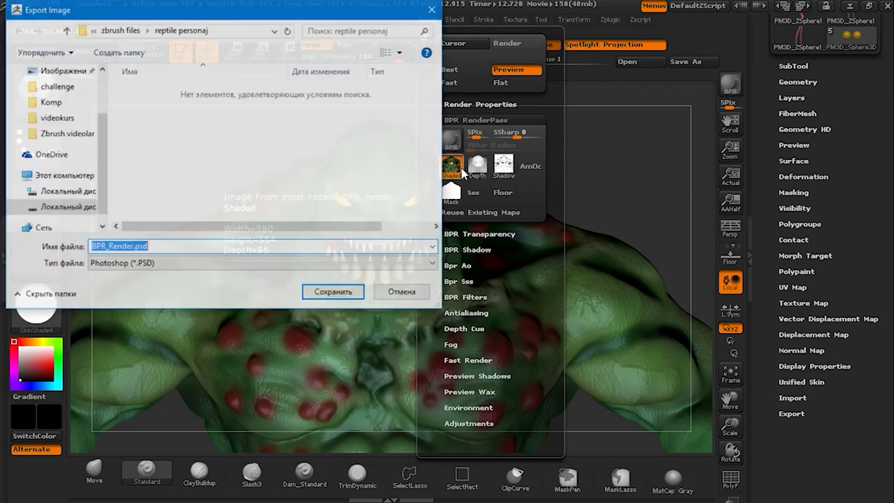
click(138, 271)
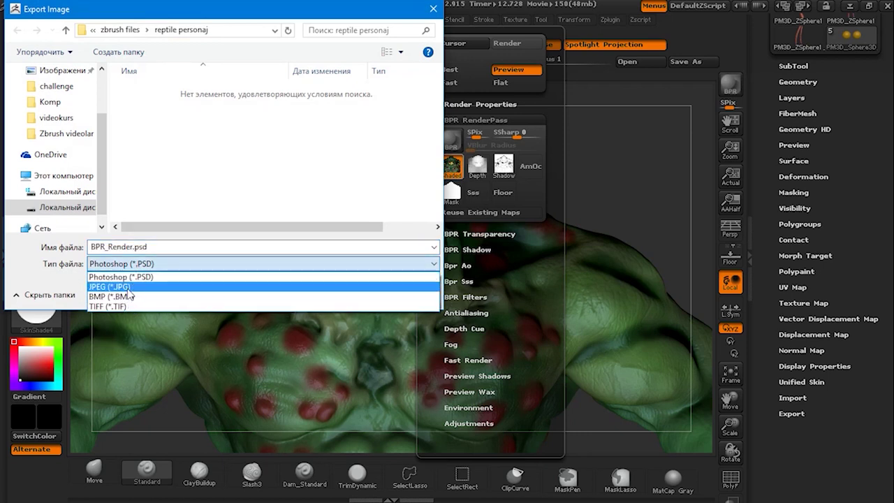
click(285, 101)
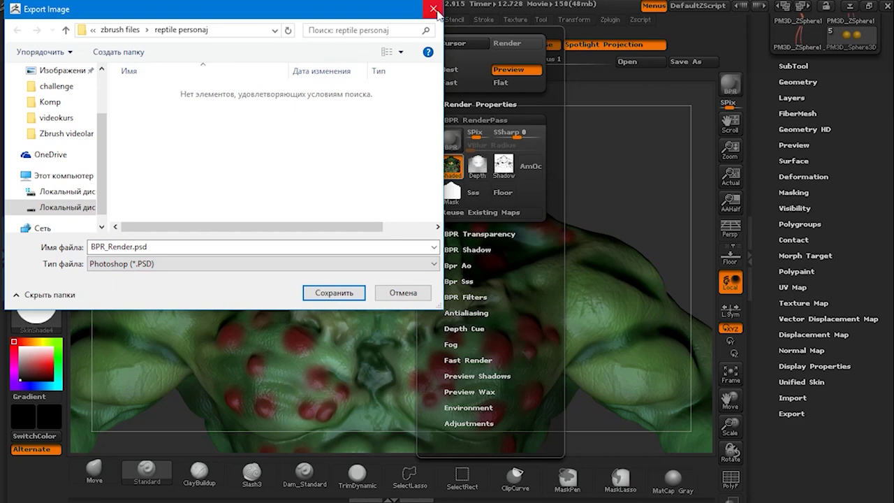
click(432, 9)
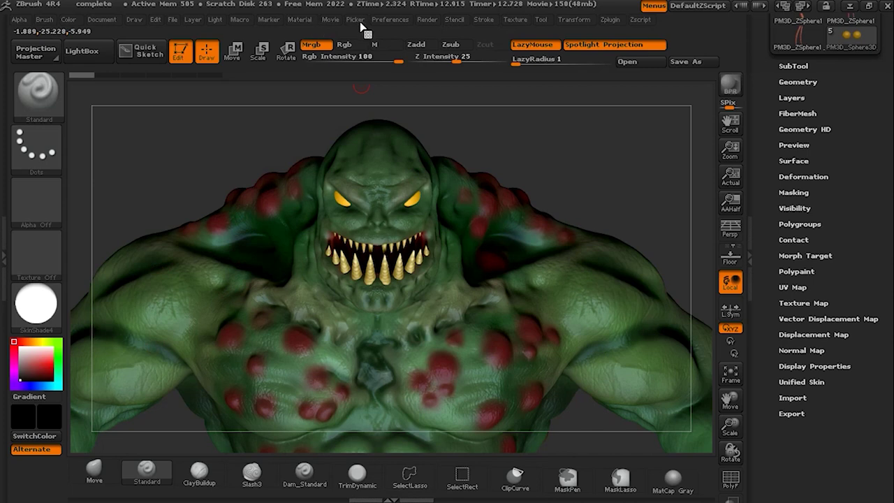
Save the Shaded BPR render pass as a TIFF named BPR_Render.tif on the Desktop.
click(428, 20)
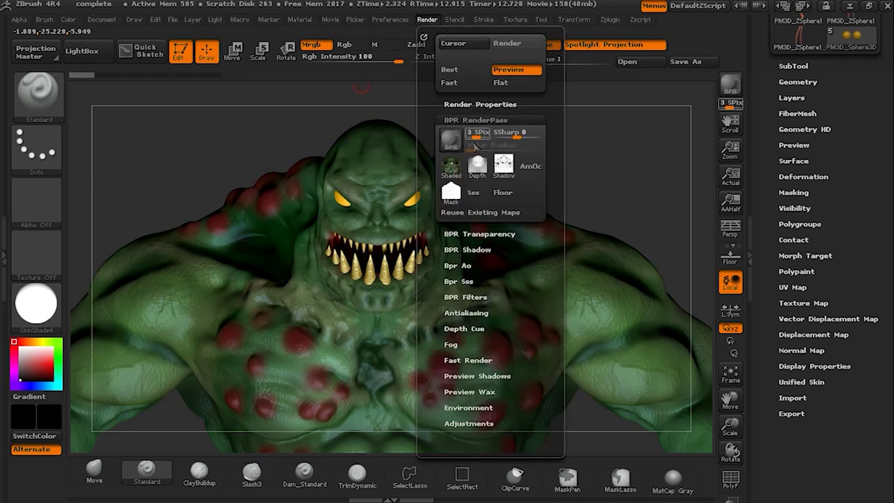
click(448, 169)
click(130, 264)
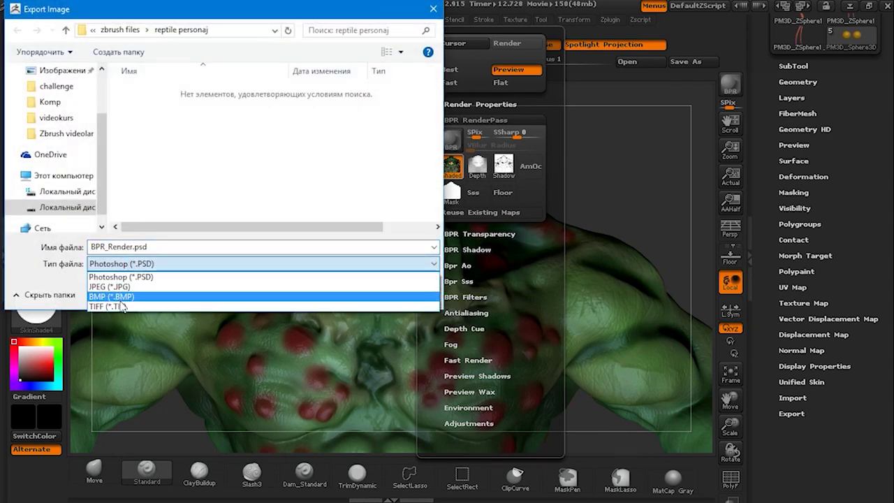
click(123, 306)
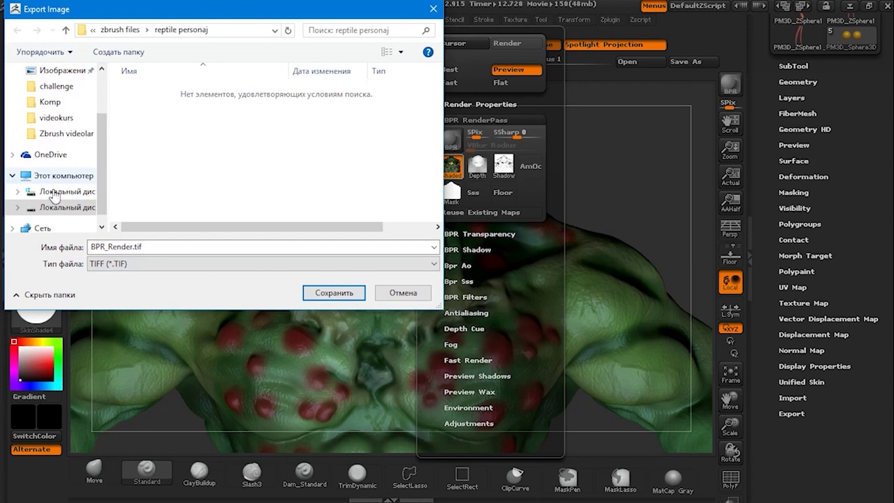
scroll(50, 174, up, 2)
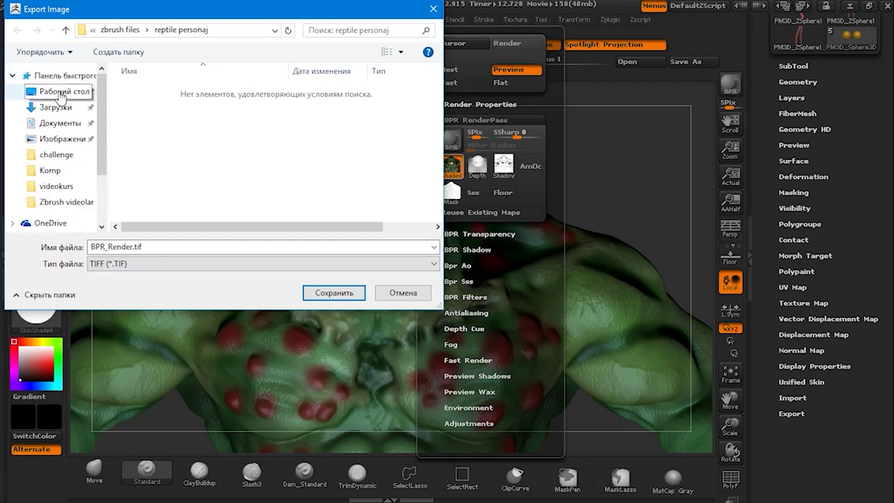
click(61, 93)
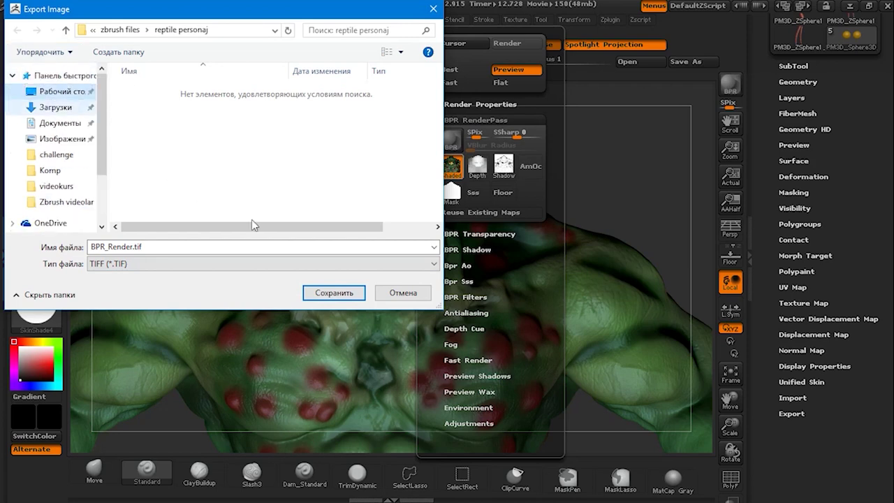
click(334, 294)
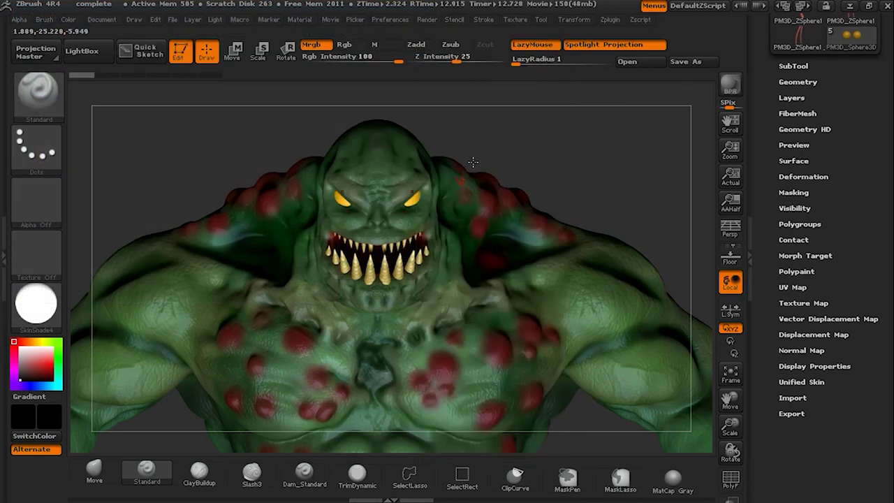
click(850, 5)
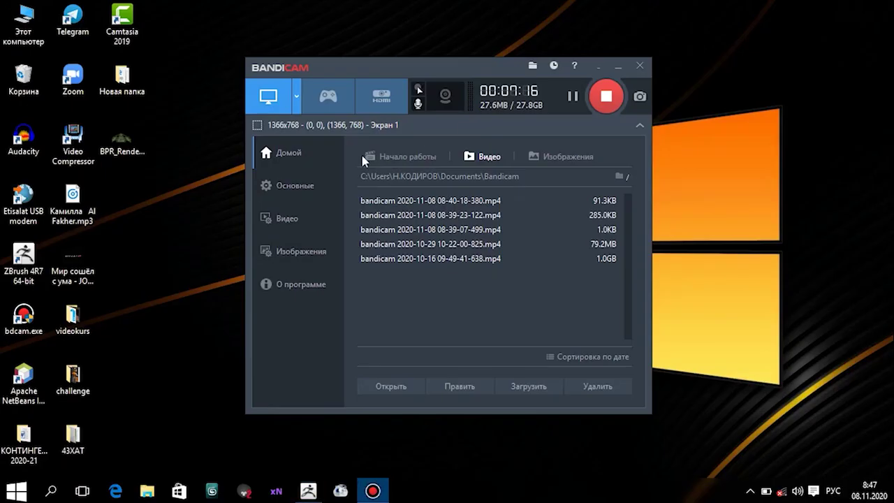
View BPR_Render.tif maximized in Windows Photo Viewer, then close it and return to ZBrush.
click(618, 66)
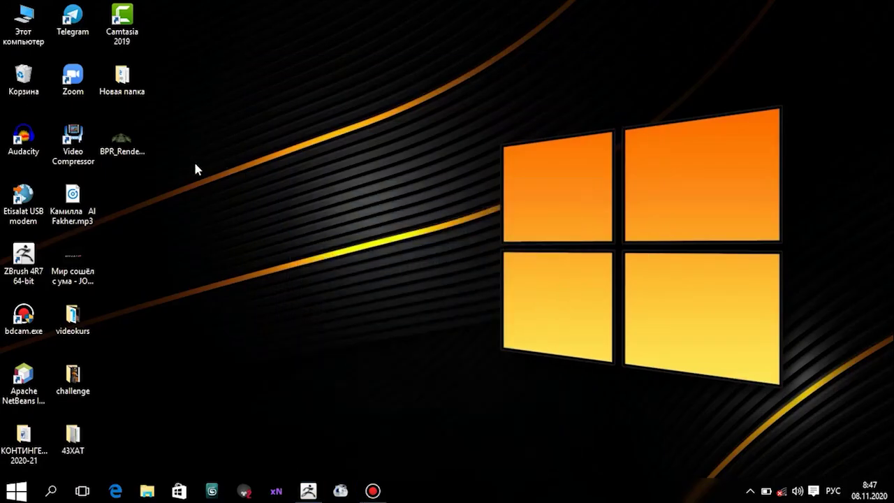
double_click(137, 146)
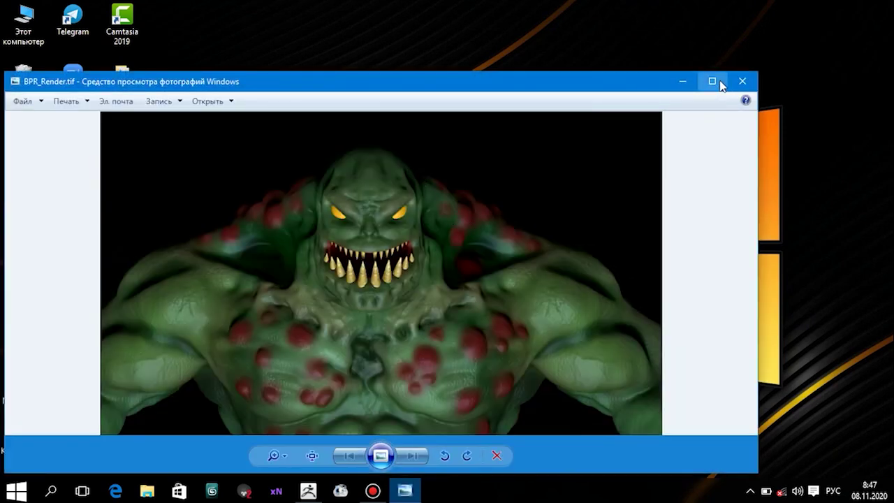
click(712, 81)
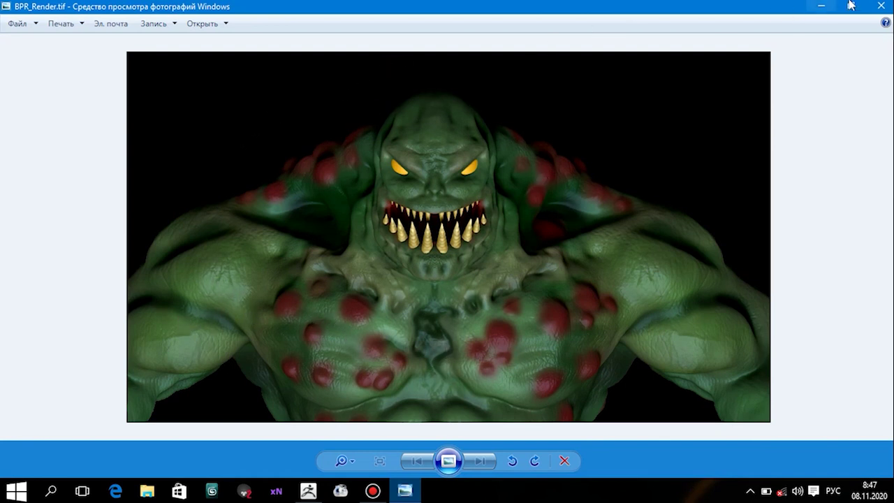
click(881, 6)
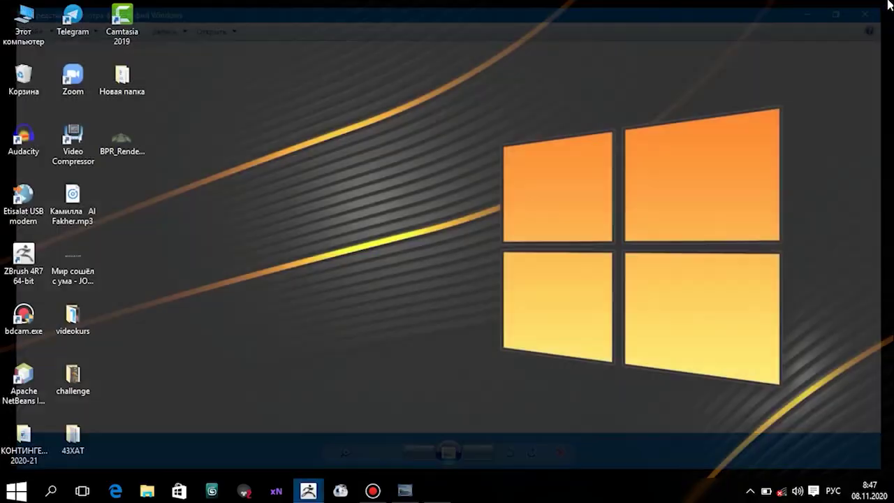
click(308, 490)
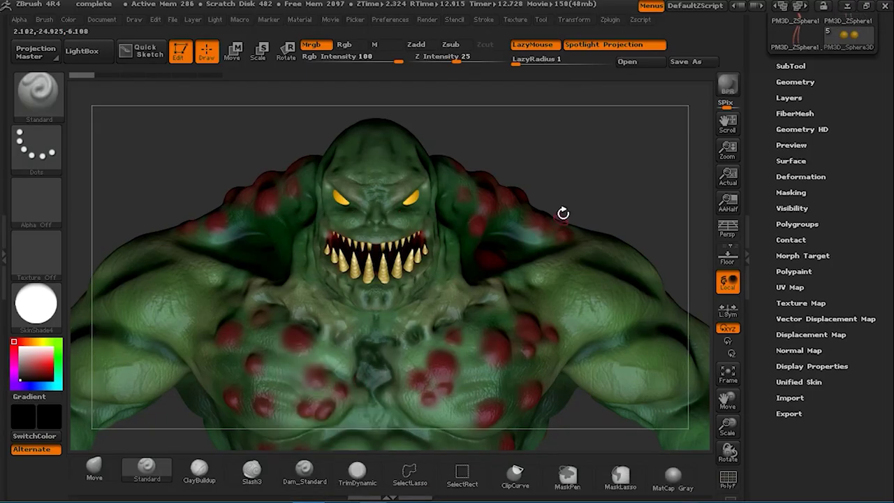